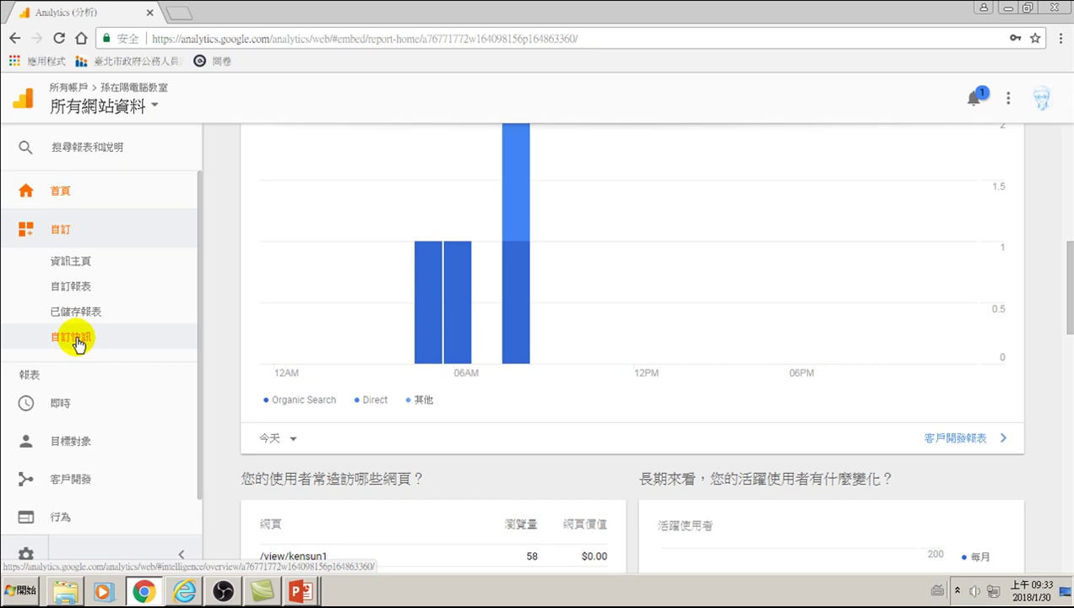
Open the management page for custom alerts (自訂快訊) and start a new alert for 所有網站資料
{"action": "left_click", "coordinate": [73, 342]}
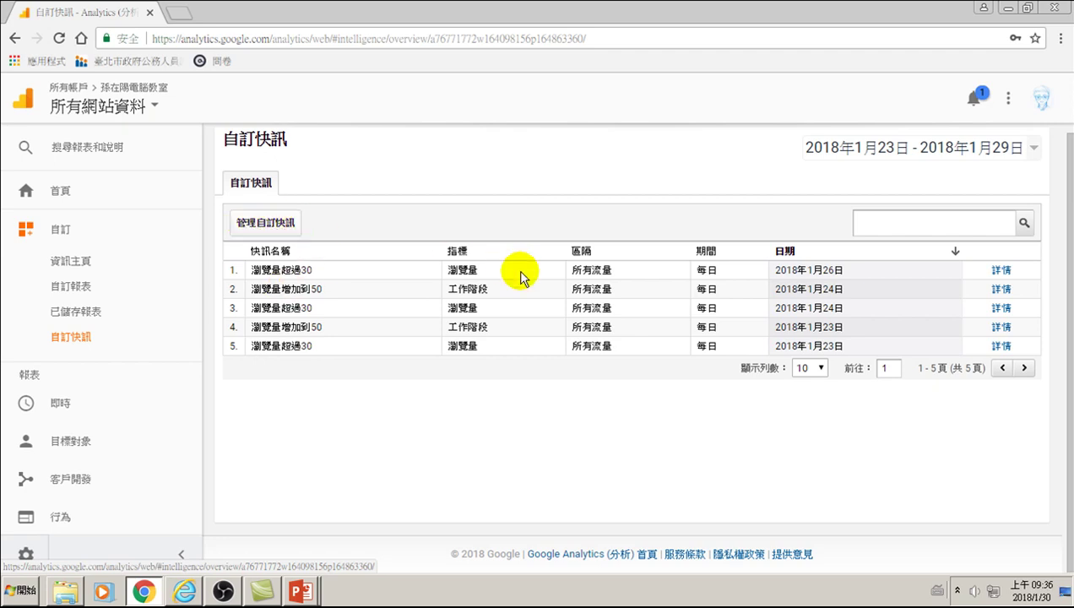
{"action": "left_click", "coordinate": [268, 224]}
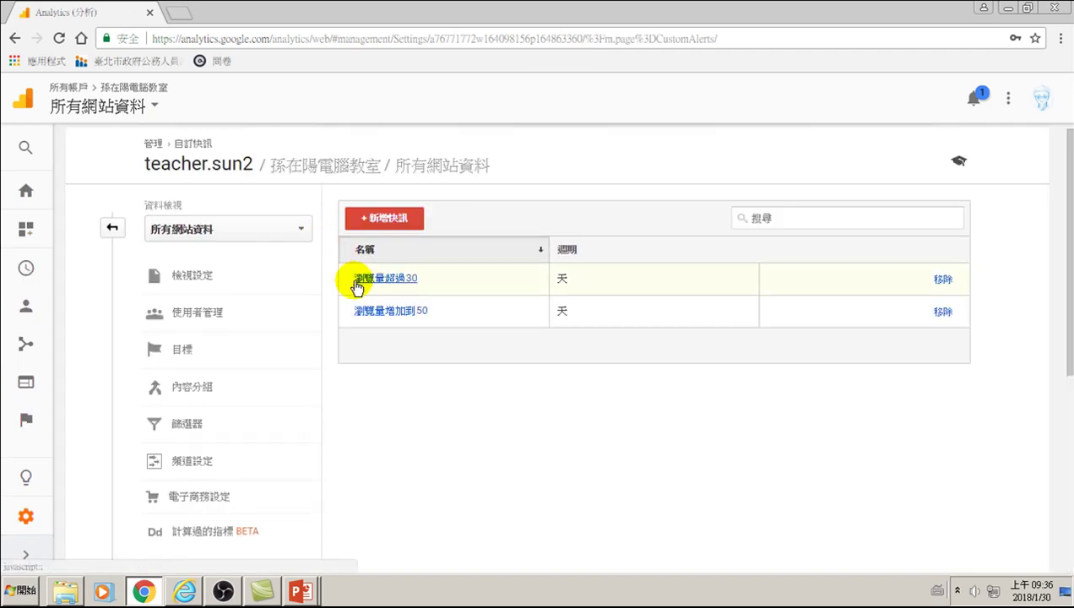
{"action": "left_click", "coordinate": [374, 223]}
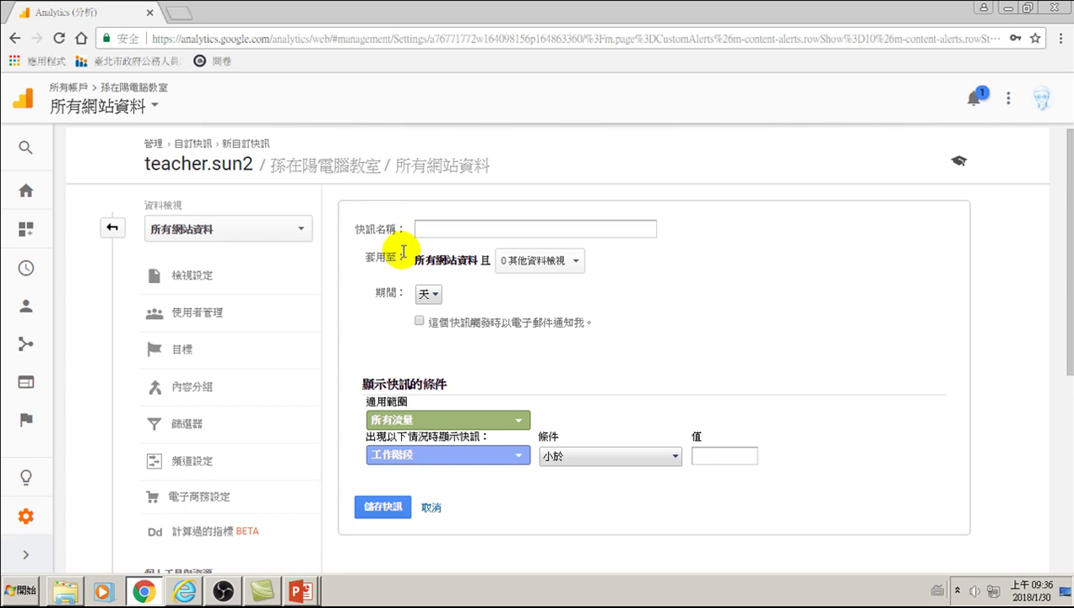
Name the new alert 瀏覽量超過100
{"action": "left_click", "coordinate": [434, 228]}
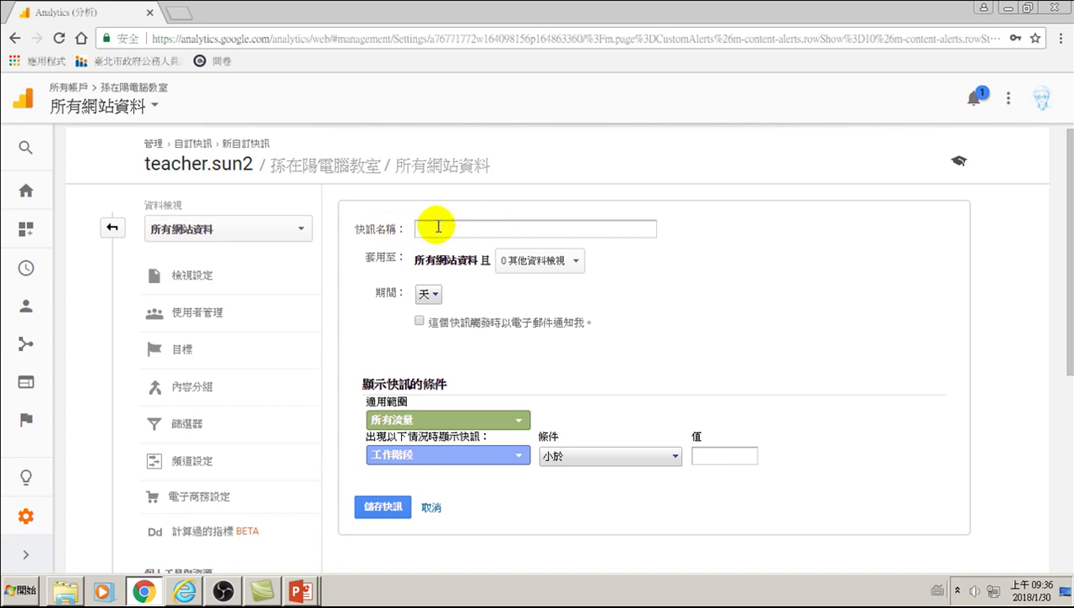
{"action": "type", "text": "eh"}
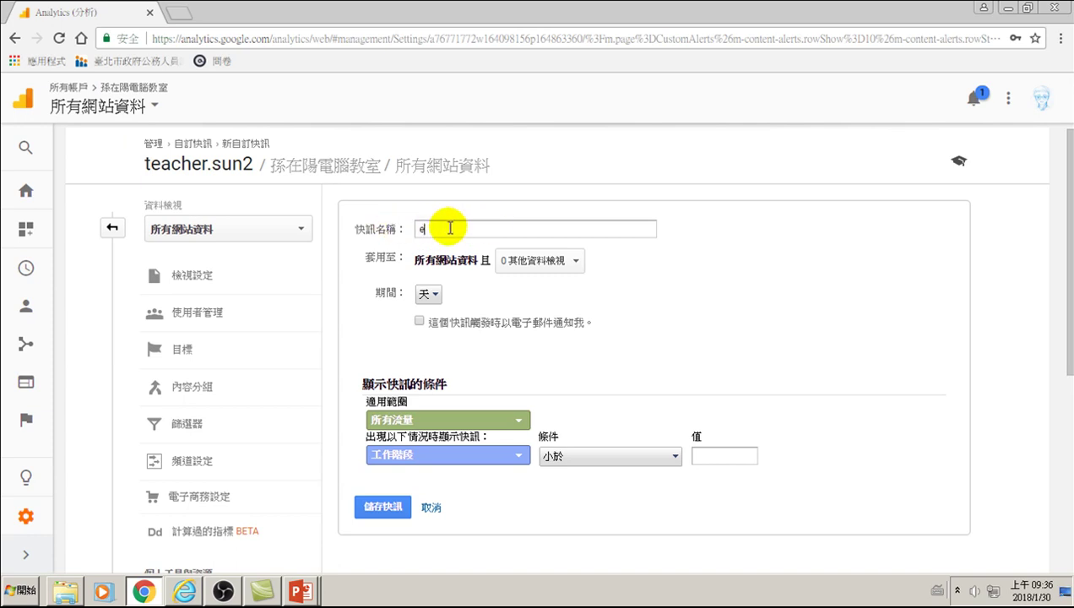
{"action": "key", "text": "BackSpace"}
{"action": "key", "text": "BackSpace"}
{"action": "key", "text": "ctrl+space"}
{"action": "type", "text": "eh"}
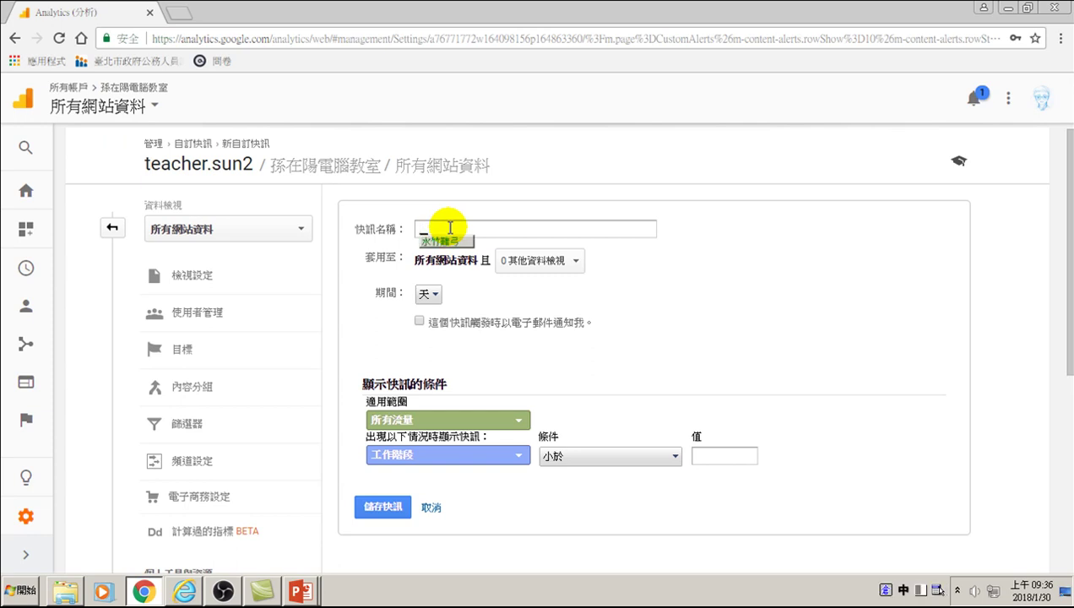
{"action": "key", "text": "BackSpace"}
{"action": "key", "text": "BackSpace"}
{"action": "type", "text": "eh"}
{"action": "key", "text": "space"}
{"action": "type", "text": "1su"}
{"action": "key", "text": "space"}
{"action": "type", "text": "ag"}
{"action": "key", "text": "space"}
{"action": "type", "text": "1"}
{"action": "type", "text": "ye"}
{"action": "key", "text": "space"}
{"action": "key", "text": "1"}
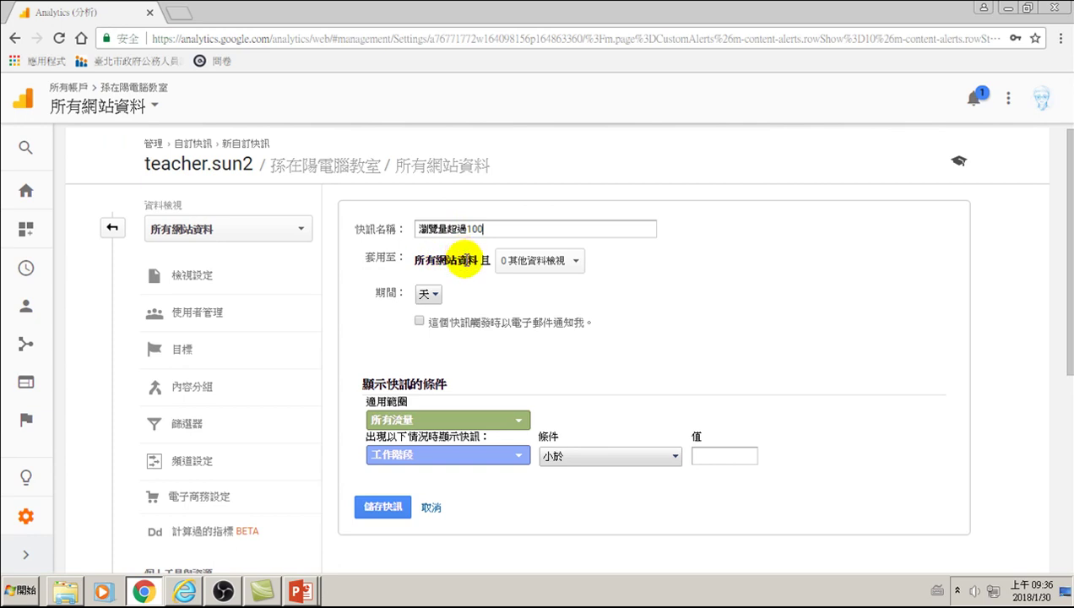
Set the alert's period to 天 and review the traffic scopes it can apply to
{"action": "left_click", "coordinate": [430, 295]}
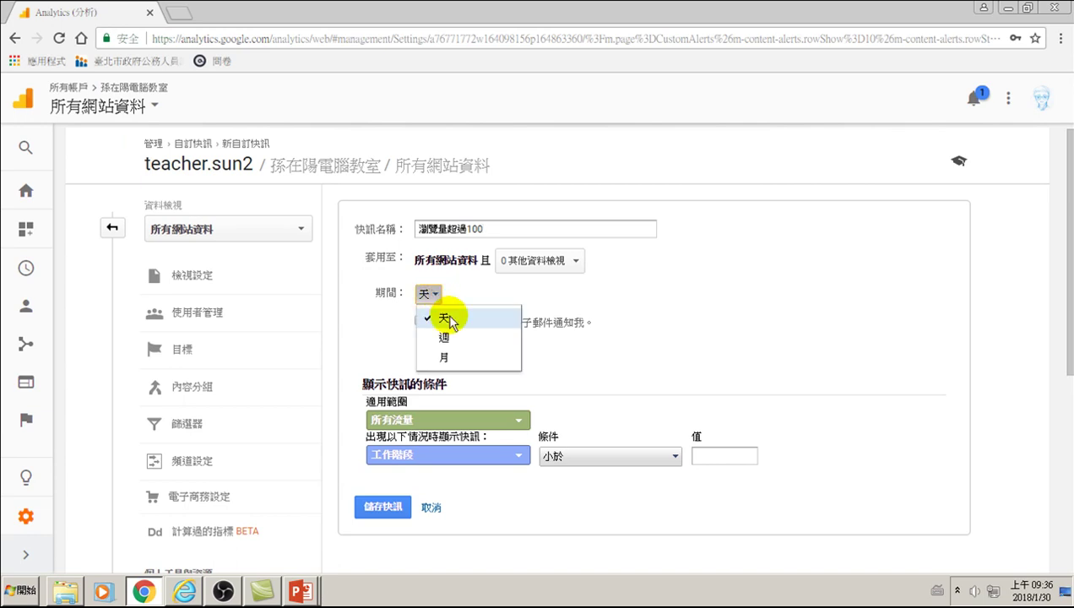
{"action": "left_click", "coordinate": [443, 317]}
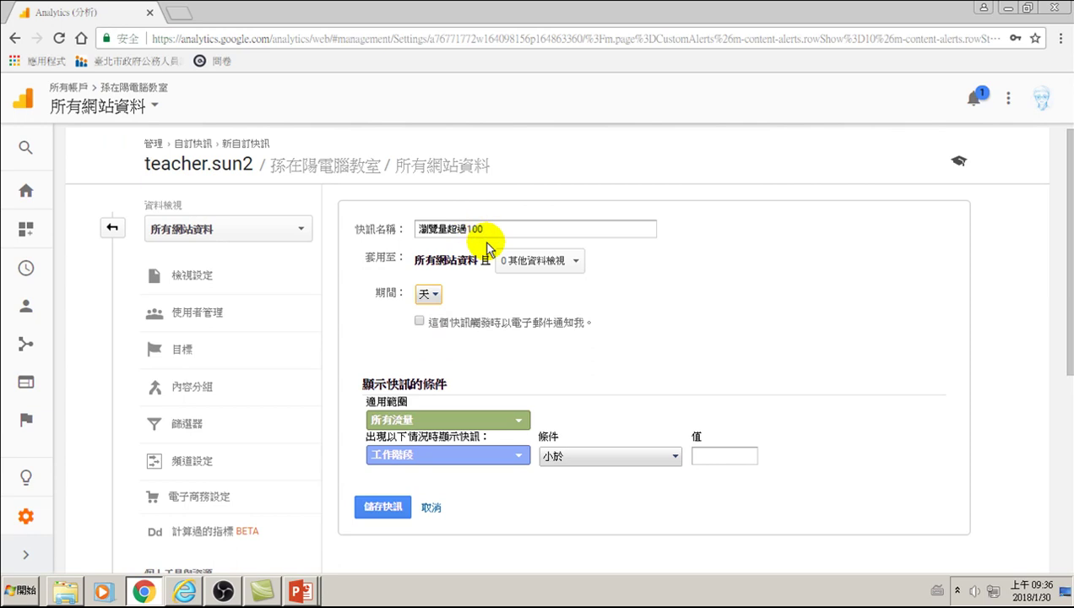
{"action": "left_click", "coordinate": [401, 421]}
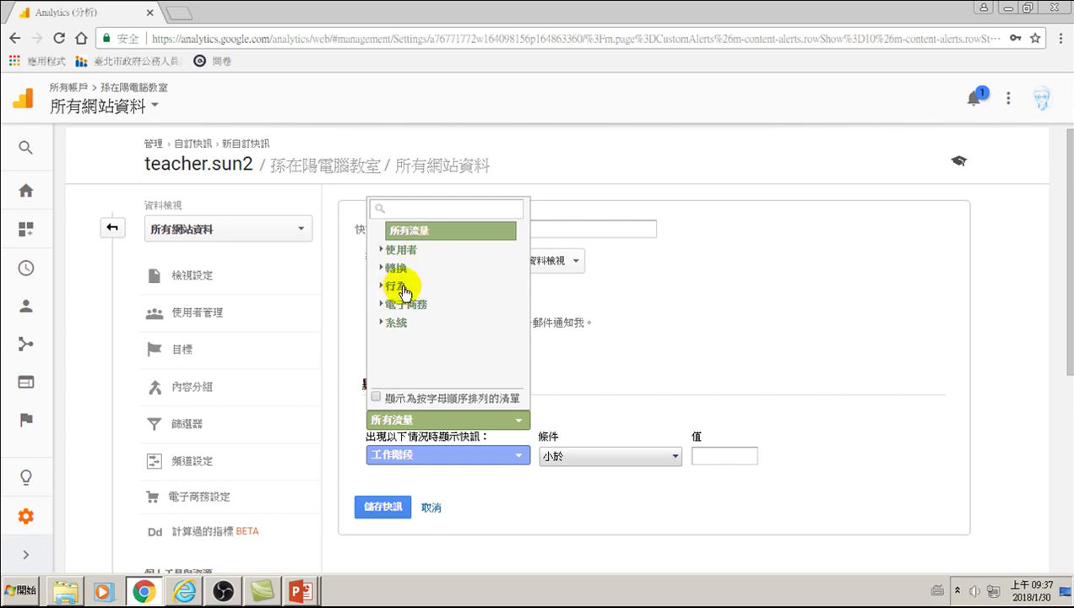
{"action": "left_click", "coordinate": [679, 313]}
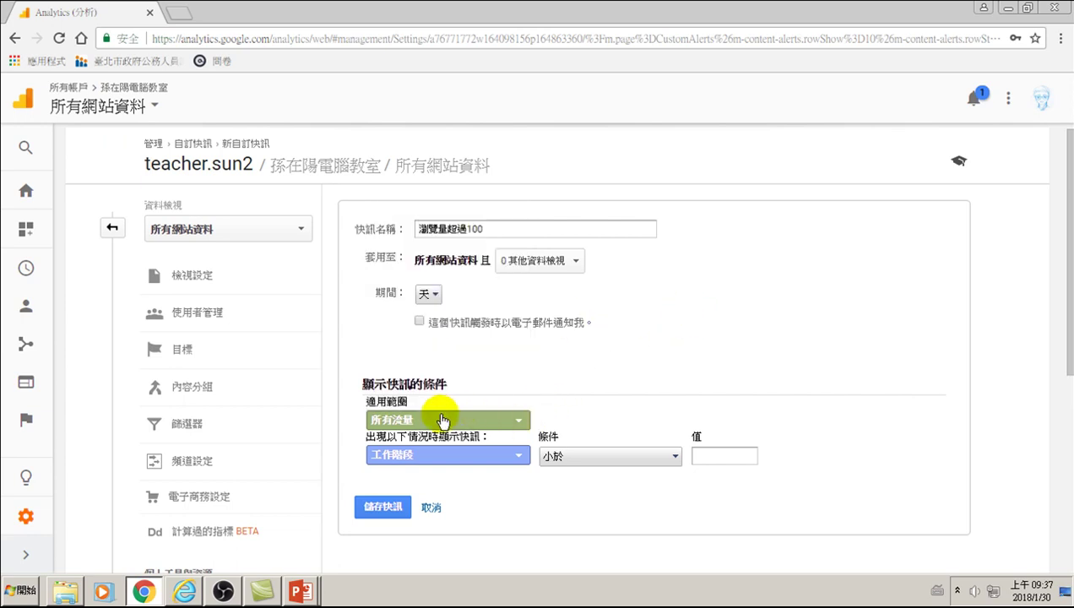
Set the alert condition to 瀏覽量 大於 100 and save the alert
{"action": "left_click", "coordinate": [407, 457]}
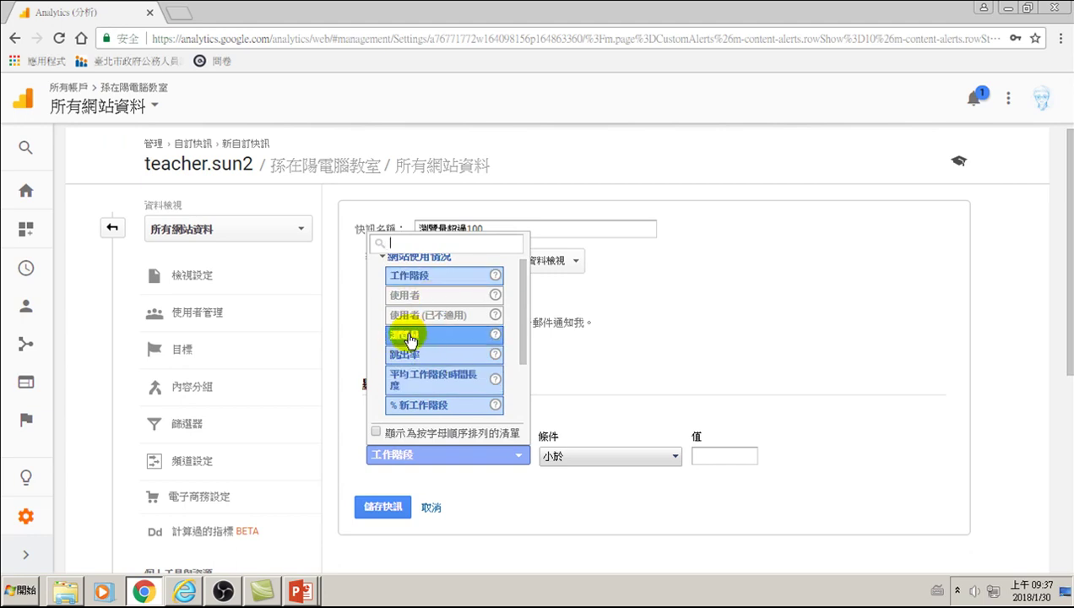
{"action": "left_click", "coordinate": [409, 337]}
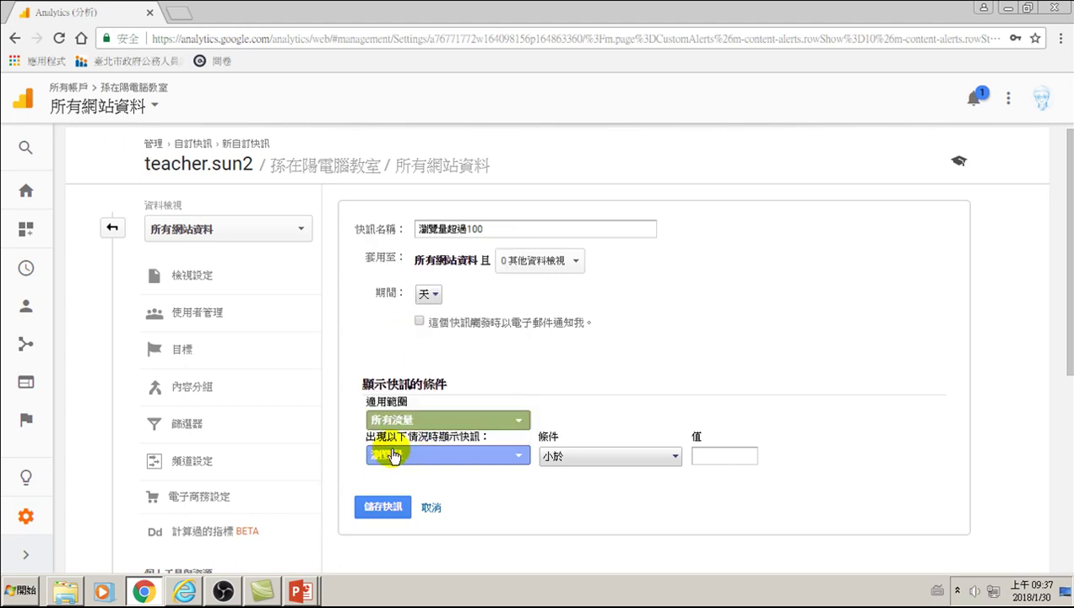
{"action": "left_click", "coordinate": [563, 460]}
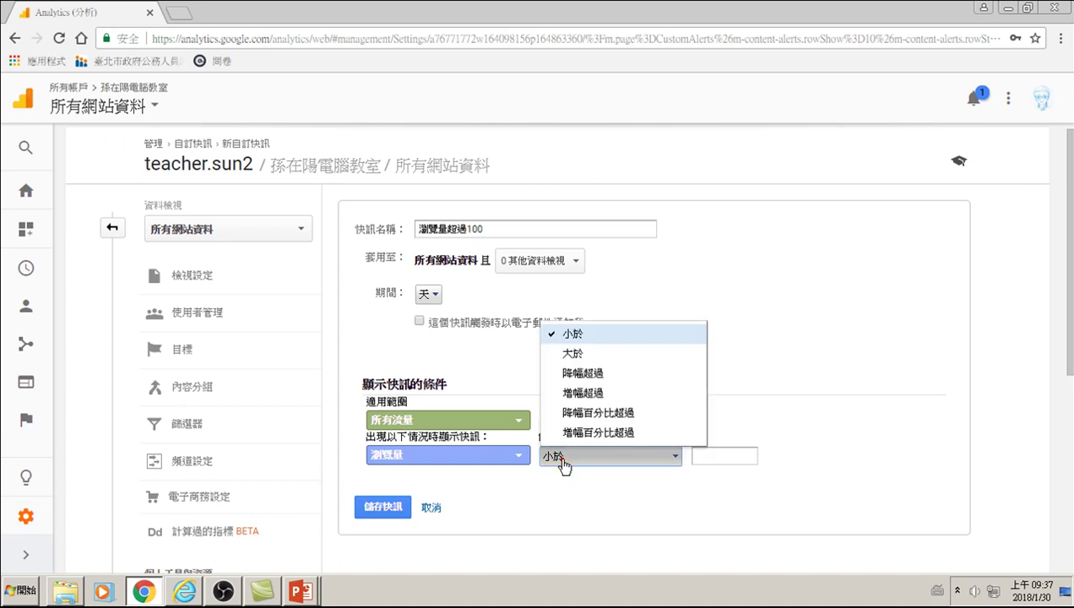
{"action": "left_click", "coordinate": [585, 355]}
{"action": "left_click", "coordinate": [708, 452]}
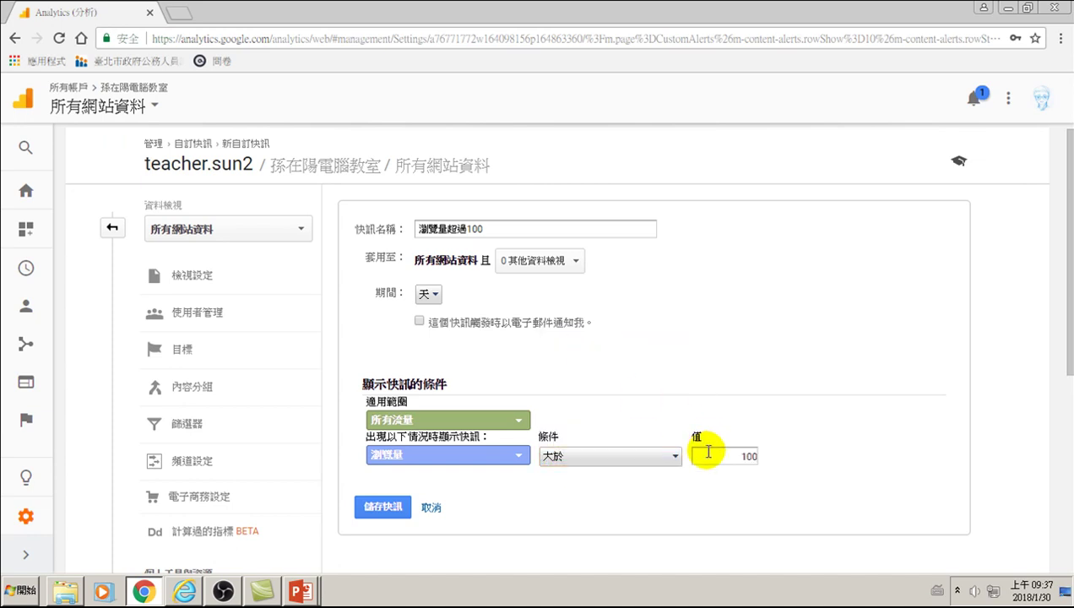
{"action": "left_click", "coordinate": [378, 508]}
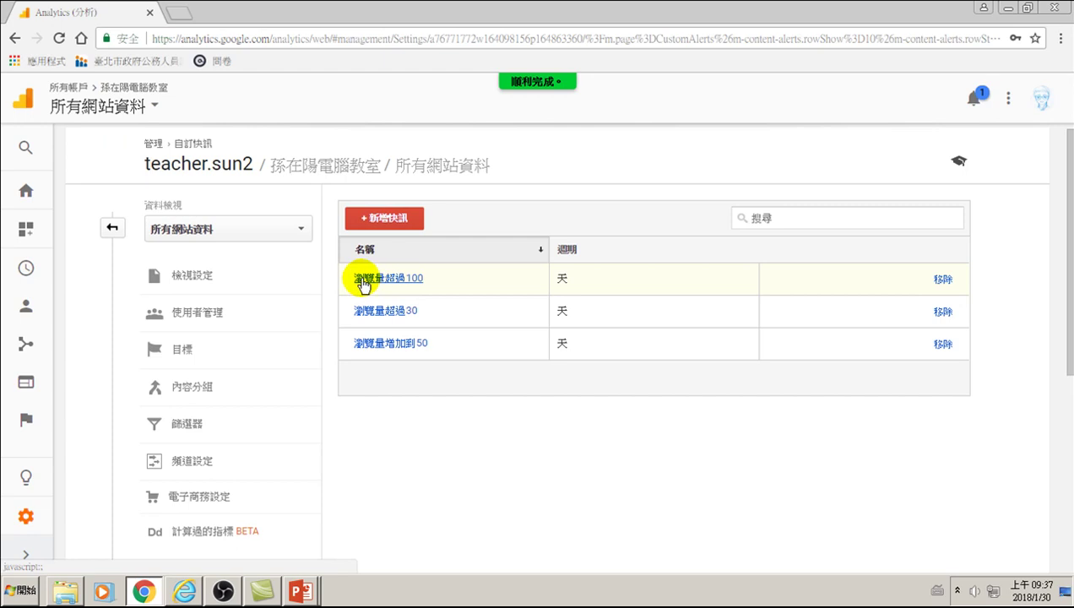
Return to the 自訂快訊 overview that lists the triggered alerts
{"action": "left_click", "coordinate": [26, 202]}
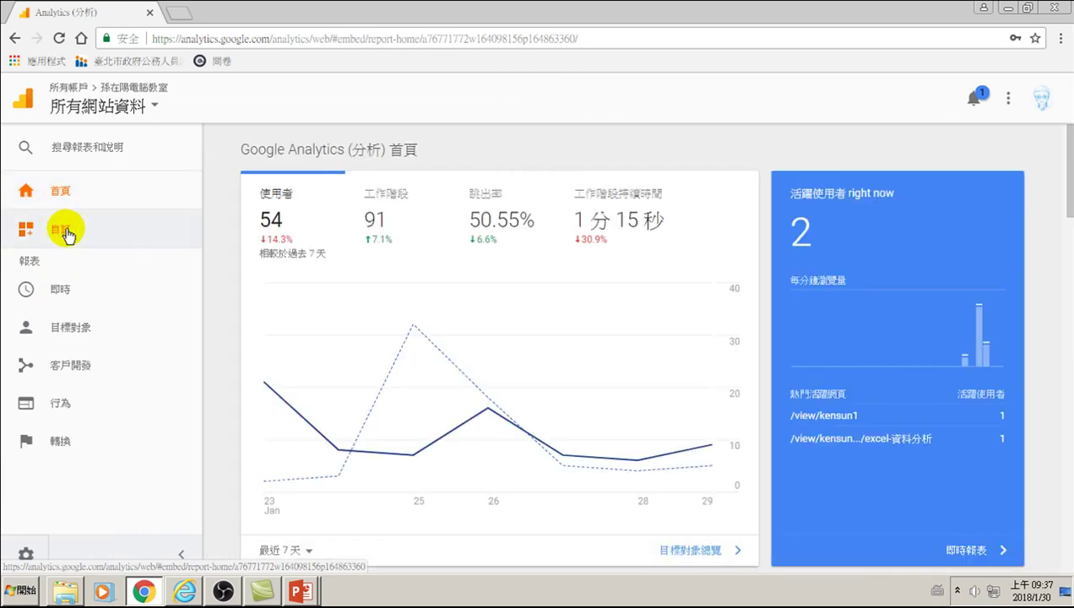
{"action": "left_click", "coordinate": [66, 230]}
{"action": "left_click", "coordinate": [43, 337]}
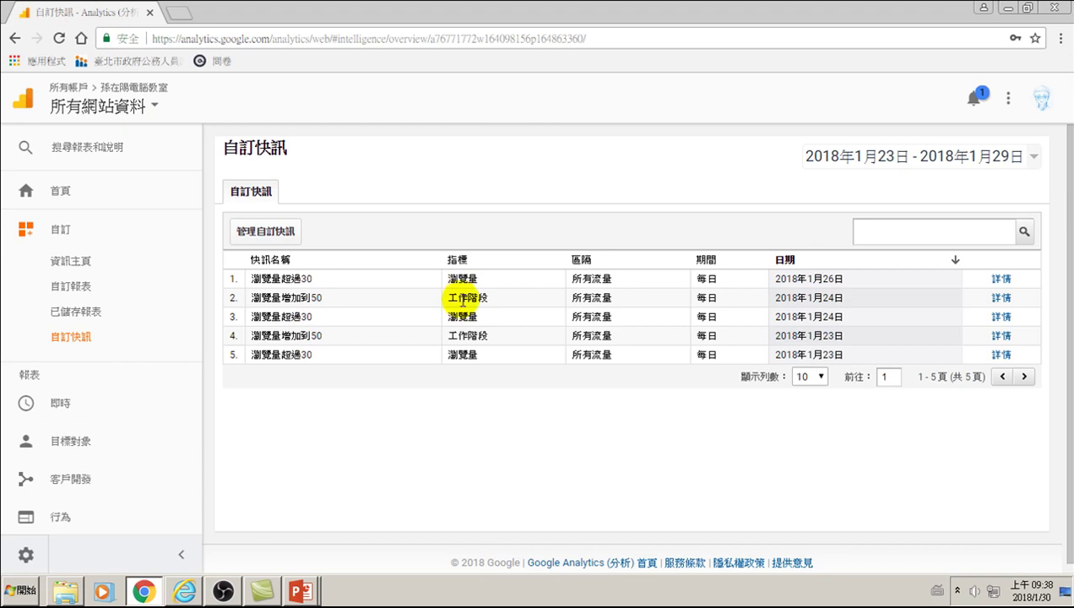
Examine the details and session chart of the 瀏覽量增加到50 alert dated 2018年1月24日, and close them
{"action": "left_click", "coordinate": [247, 297]}
{"action": "left_click_drag", "start_coordinate": [311, 300], "coordinate": [323, 299]}
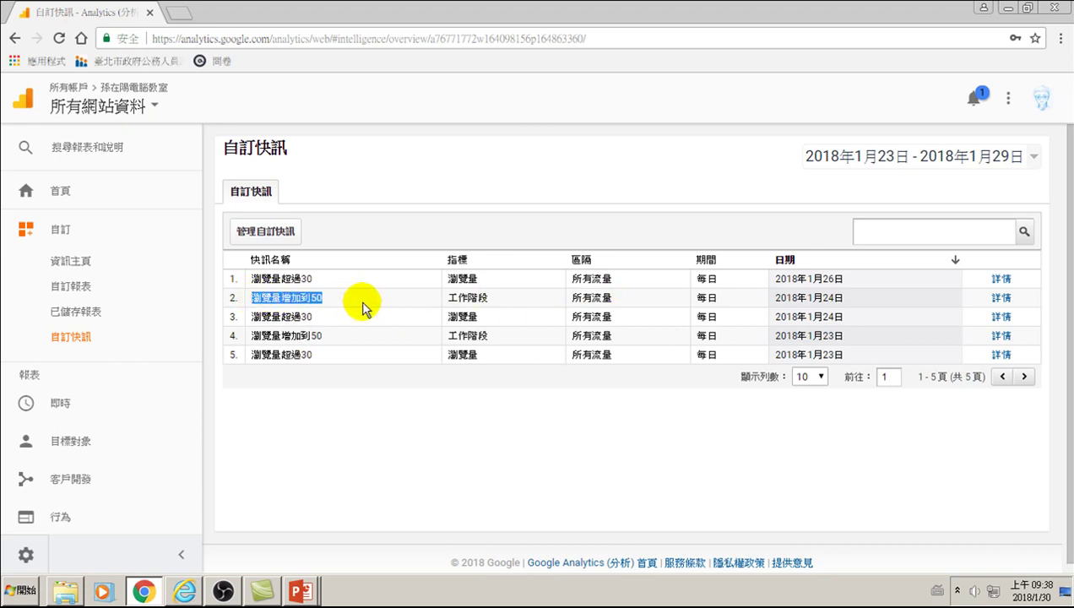
{"action": "left_click_drag", "start_coordinate": [807, 297], "coordinate": [846, 299]}
{"action": "left_click", "coordinate": [1000, 298]}
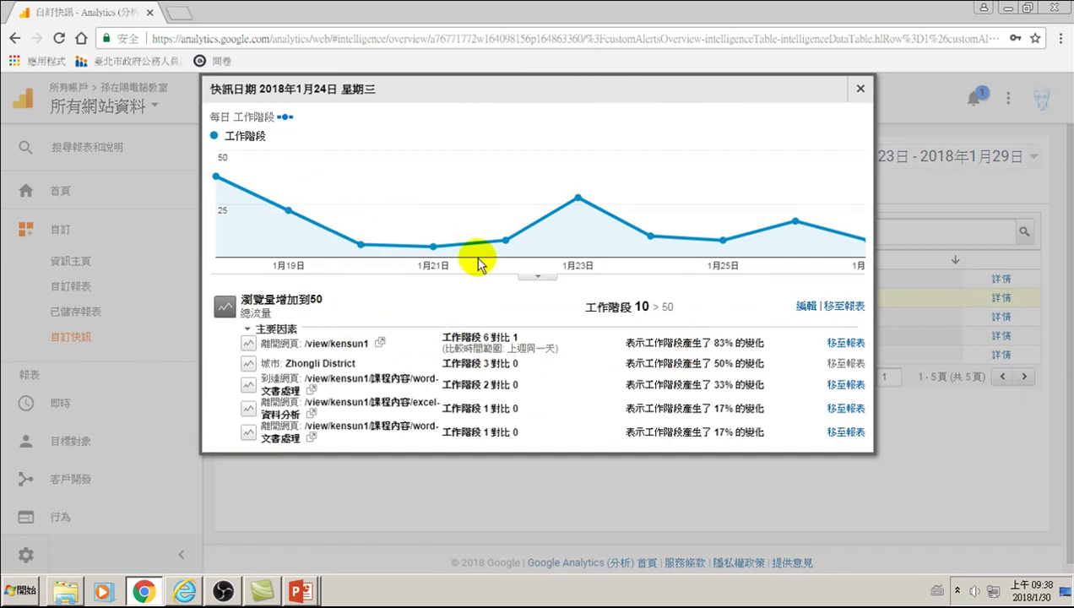
{"action": "mouse_move", "coordinate": [646, 250]}
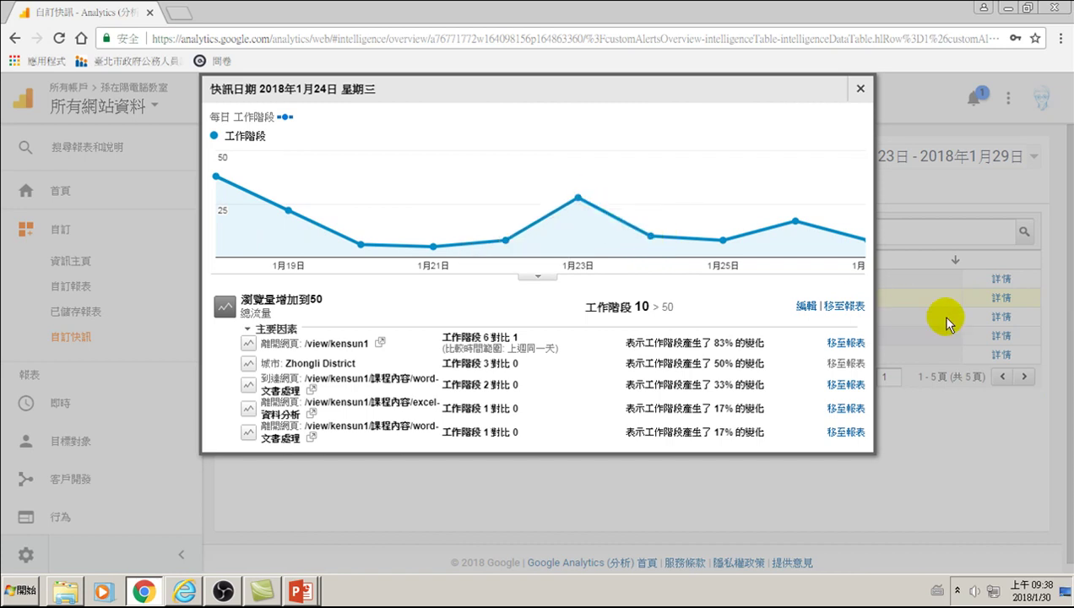
{"action": "mouse_move", "coordinate": [574, 200]}
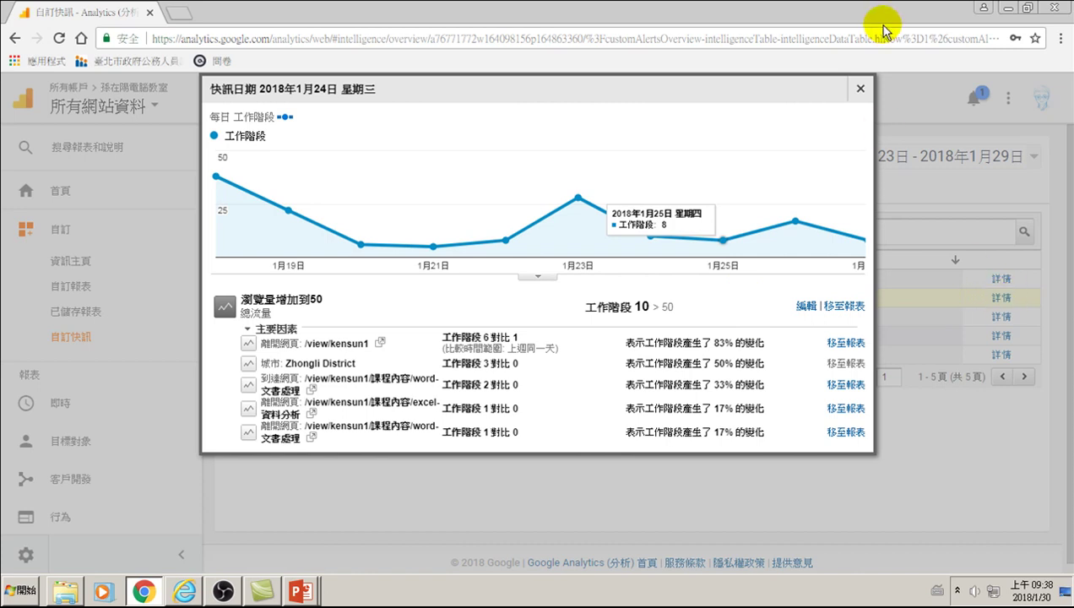
{"action": "left_click", "coordinate": [859, 88]}
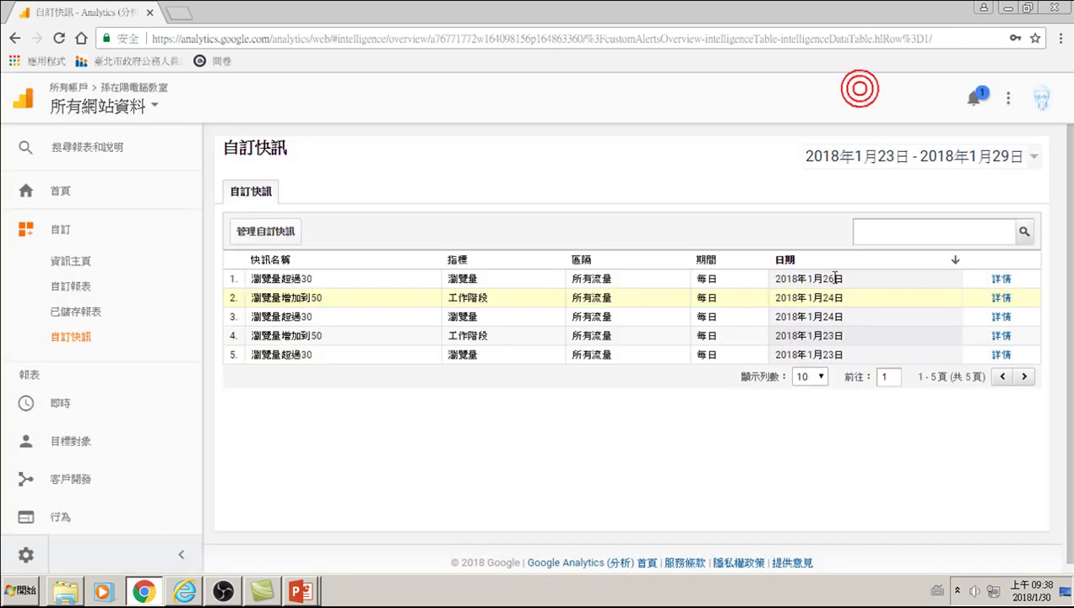
View the details of the 瀏覽量超過30 alert dated 2018年1月26日, expand its annotations area, and close them
{"action": "left_click", "coordinate": [1002, 279]}
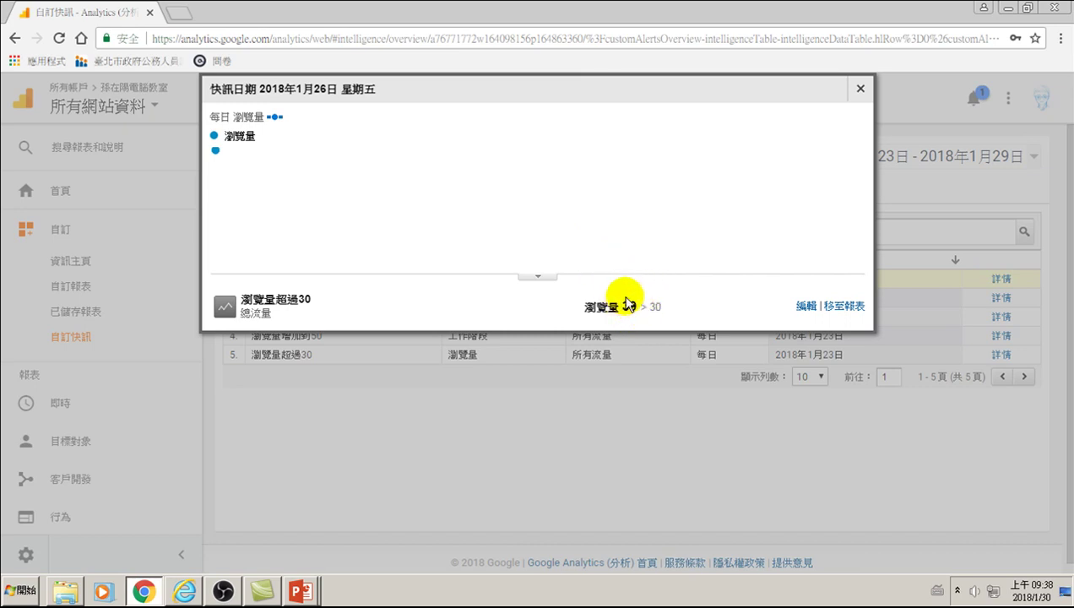
{"action": "left_click", "coordinate": [538, 279]}
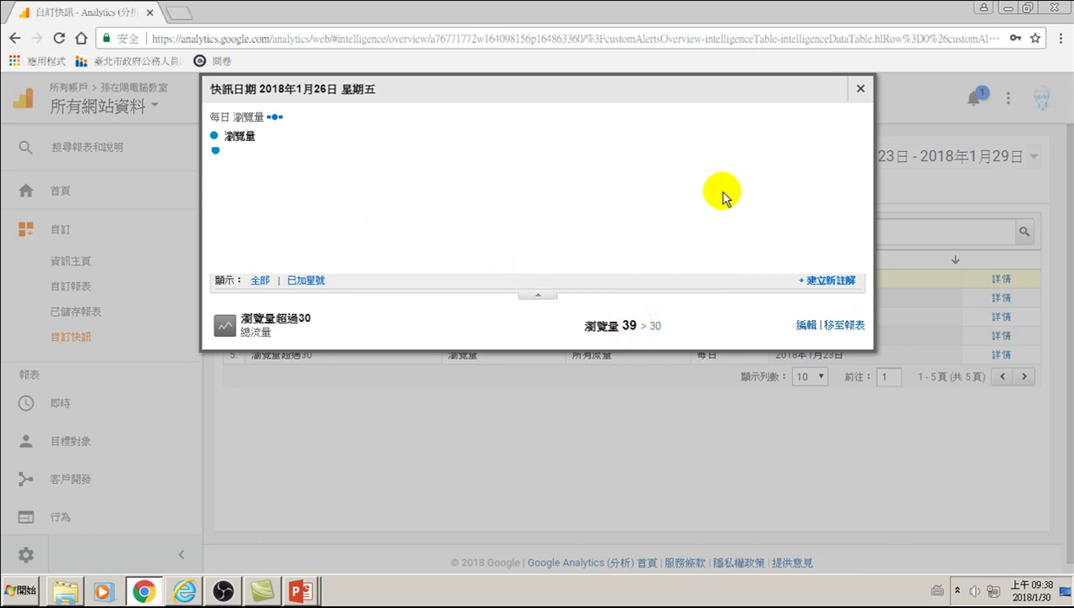
{"action": "left_click", "coordinate": [861, 88]}
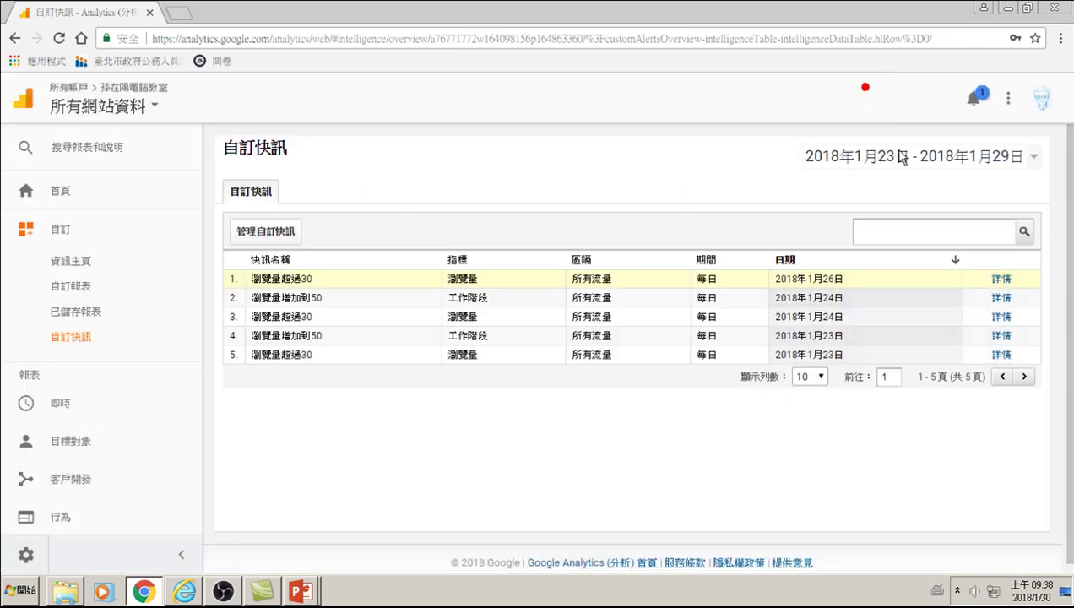
Go from the details of the 2018年1月26日 alert to its full report and check that day's pageviews on the chart
{"action": "left_click", "coordinate": [1002, 280]}
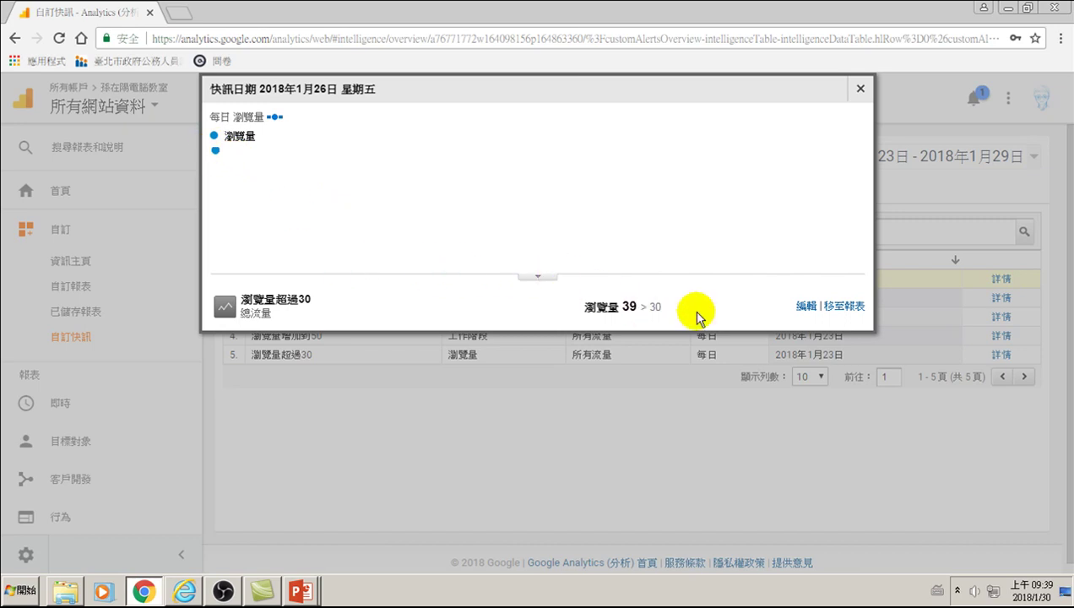
{"action": "left_click", "coordinate": [845, 313]}
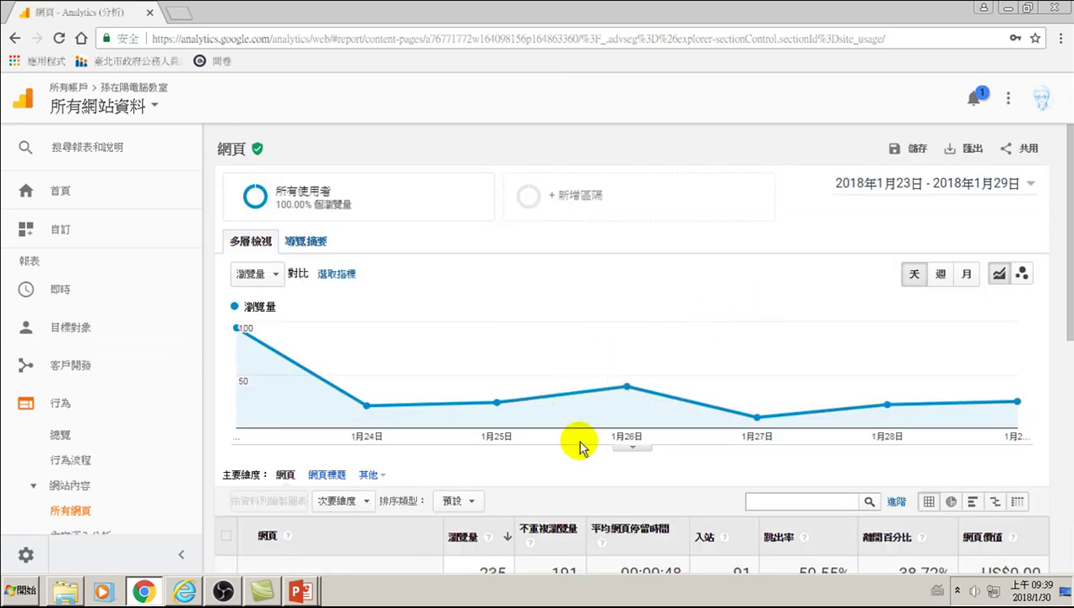
{"action": "mouse_move", "coordinate": [627, 399]}
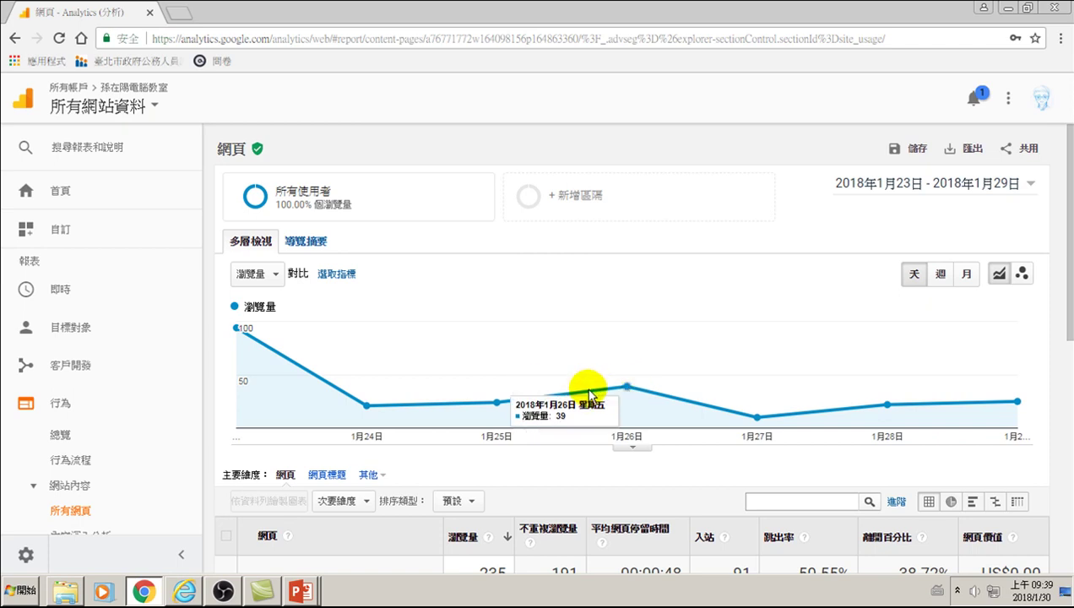
Search for gmail in a new Chrome window, enter the Gmail inbox, and open the "Google Analytics custom alerts [Jan 26, 2018]" message
{"action": "left_click", "coordinate": [144, 594]}
{"action": "left_click", "coordinate": [144, 594]}
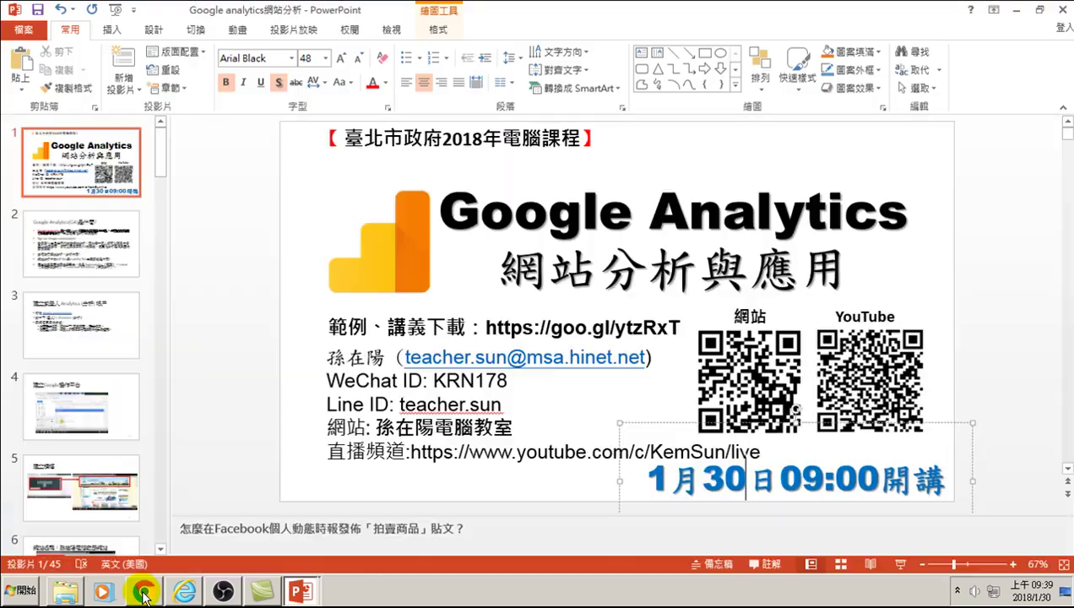
{"action": "right_click", "coordinate": [144, 594]}
{"action": "left_click", "coordinate": [135, 519]}
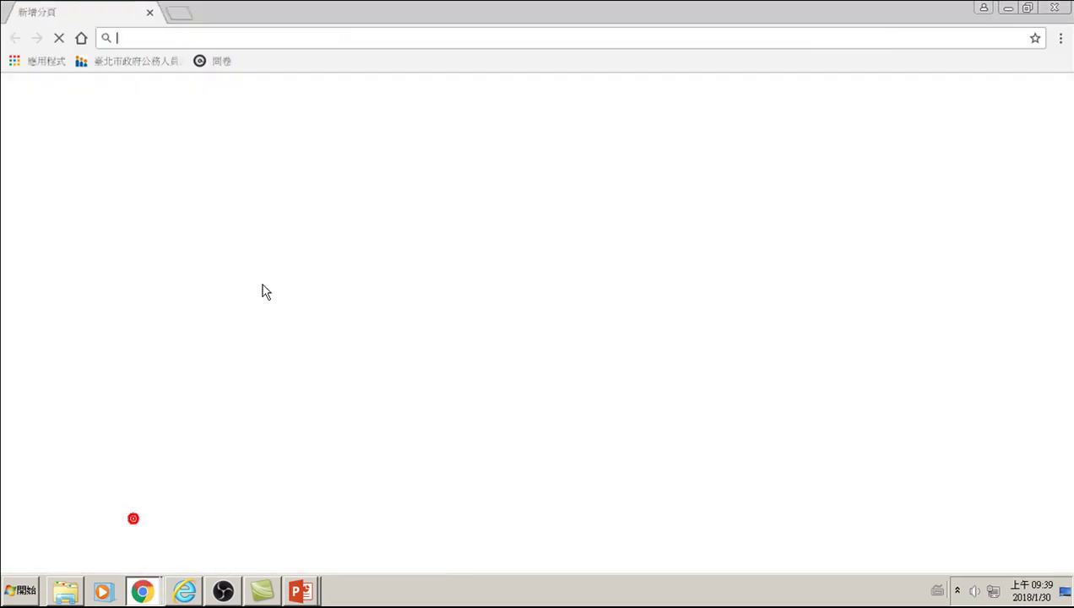
{"action": "type", "text": "gmail"}
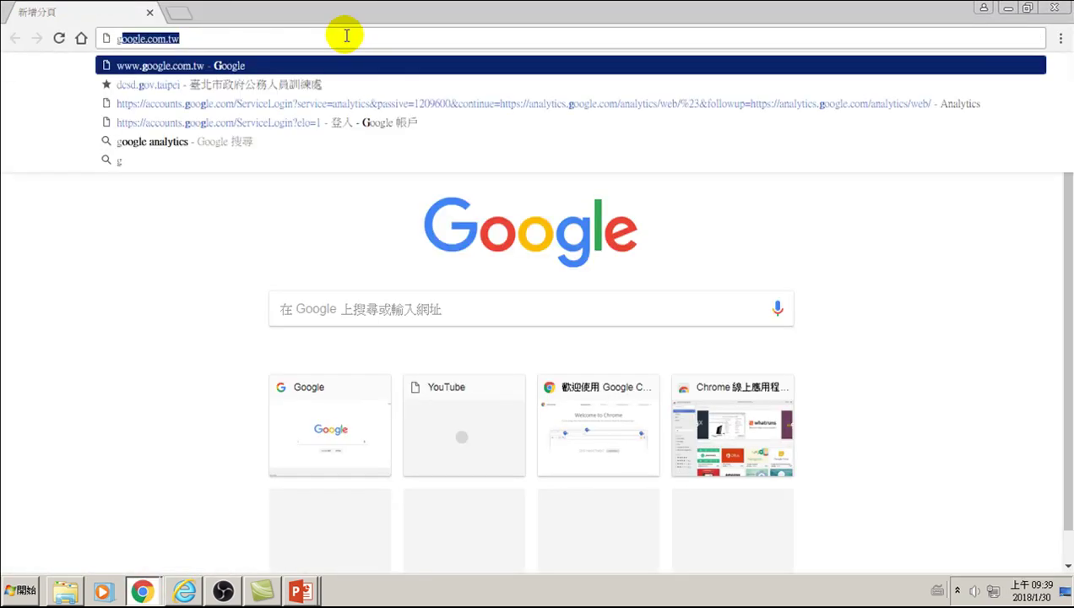
{"action": "key", "text": "Return"}
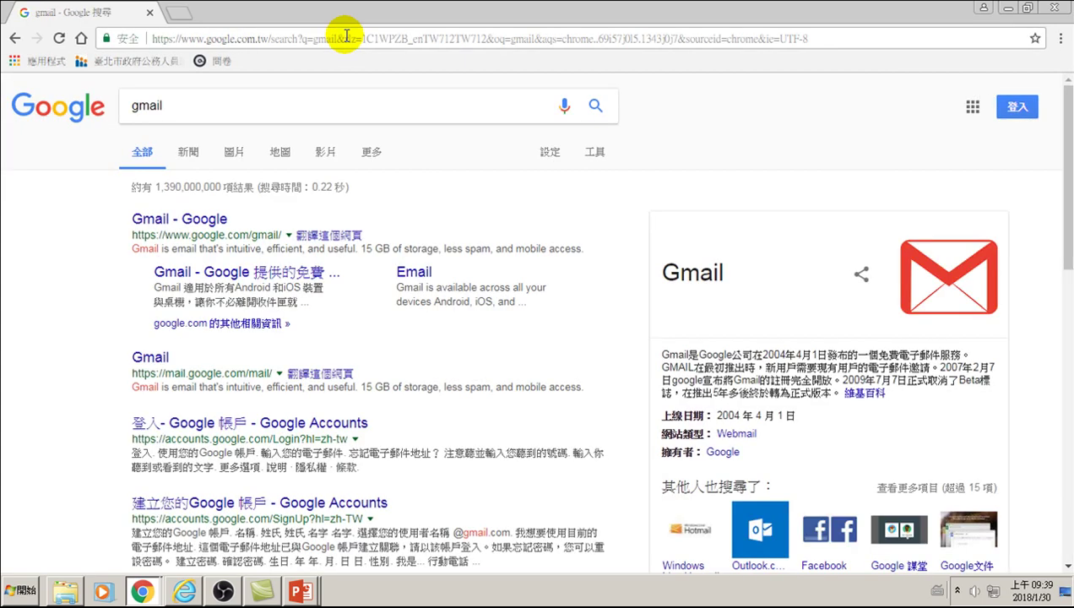
{"action": "left_click", "coordinate": [151, 221]}
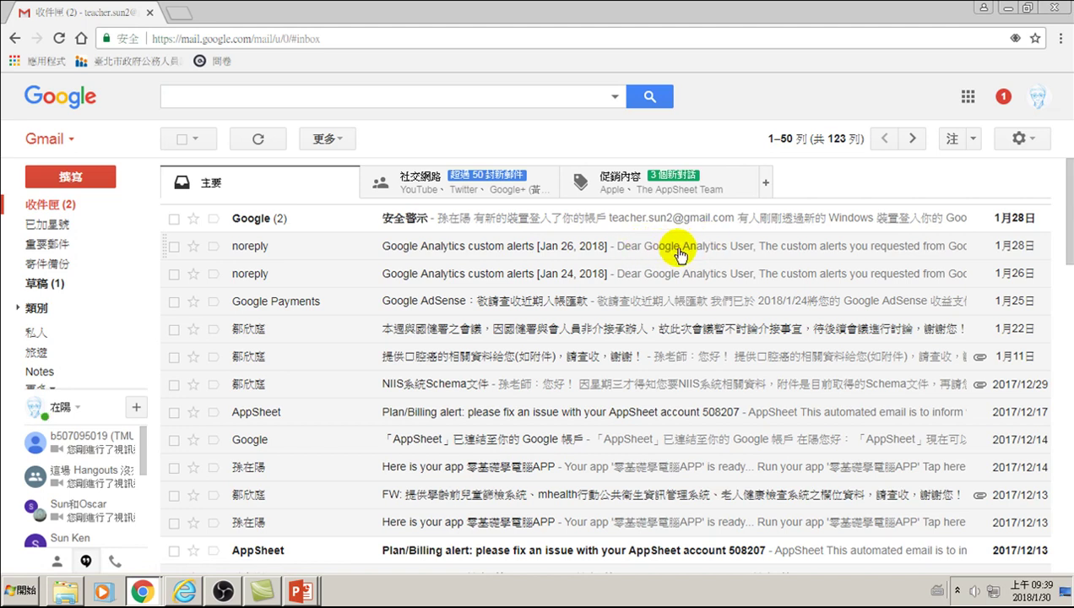
{"action": "left_click", "coordinate": [490, 247]}
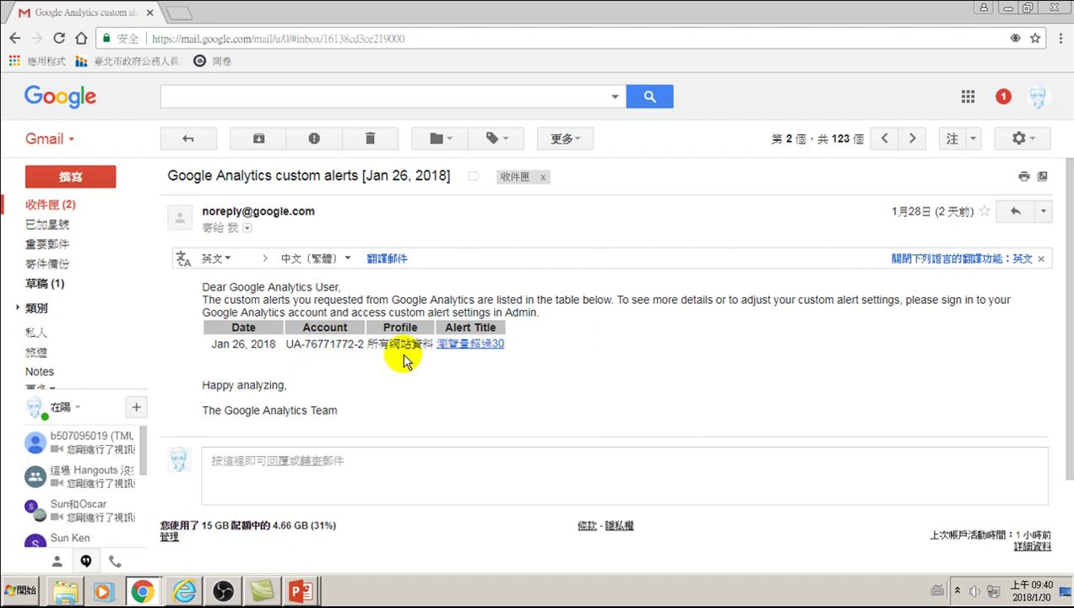
Highlight the profile name in the alert email's table, sign out of the Gmail account, and close the Gmail window
{"action": "left_click_drag", "start_coordinate": [430, 339], "coordinate": [309, 355]}
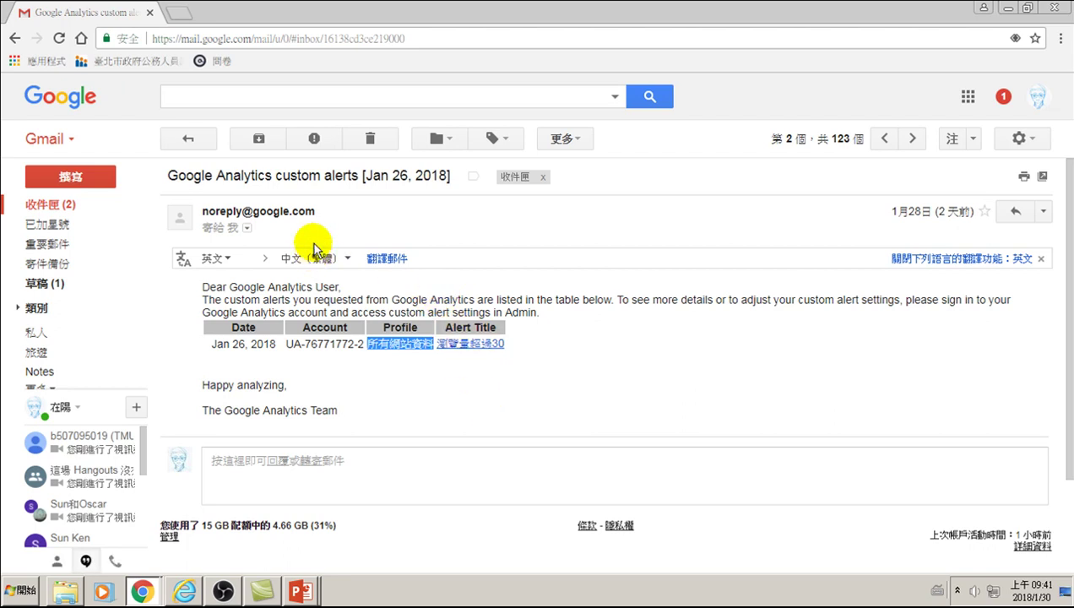
{"action": "left_click", "coordinate": [1038, 96]}
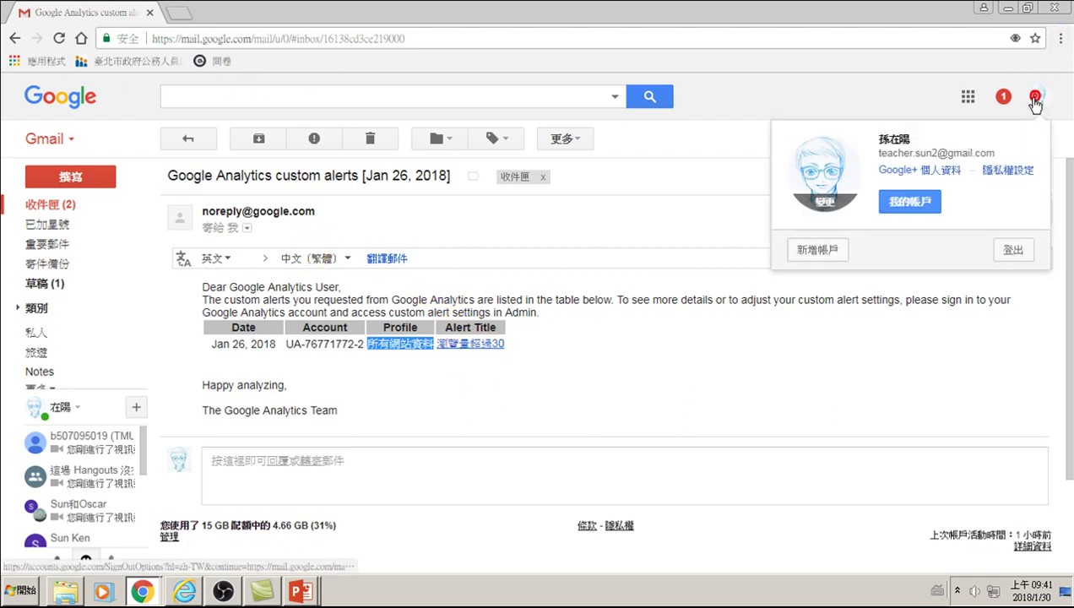
{"action": "left_click", "coordinate": [1010, 253]}
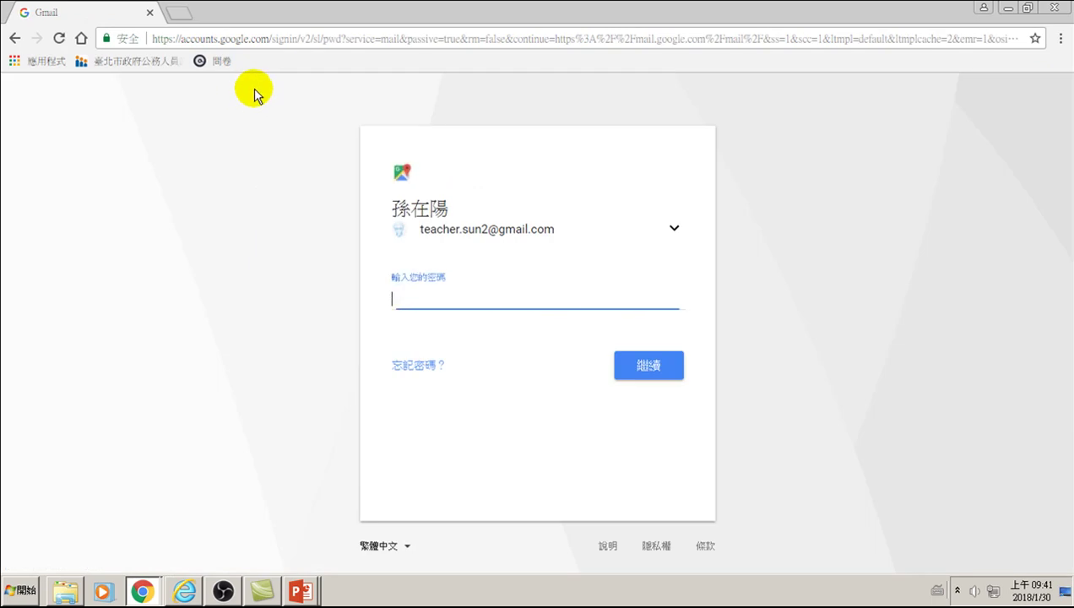
{"action": "left_click", "coordinate": [149, 11]}
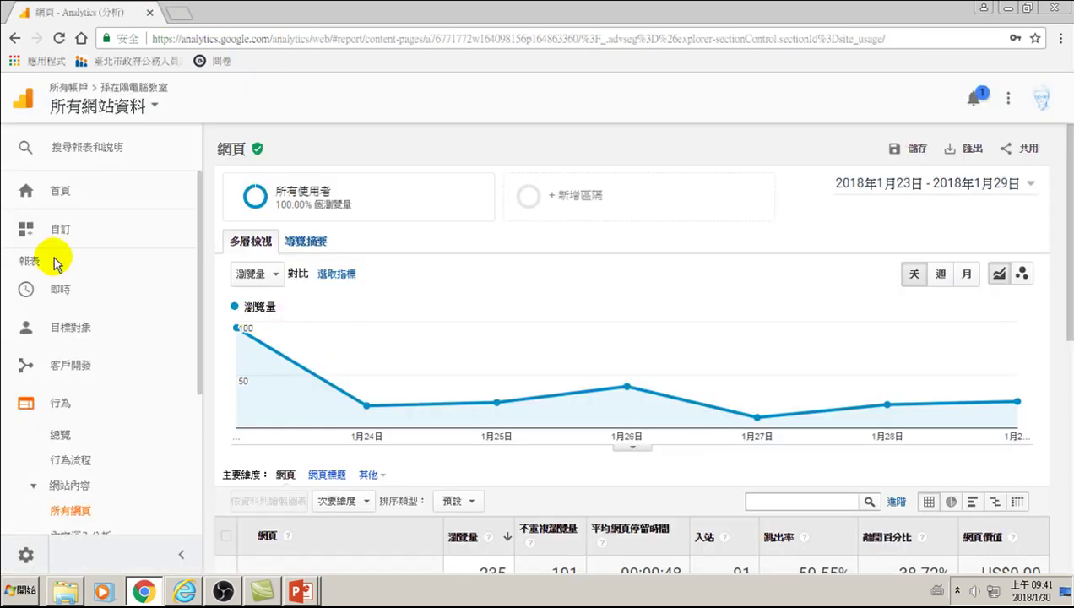
Go to the 自訂快訊 page in Google Analytics, signing back in with the account password
{"action": "left_click", "coordinate": [55, 229]}
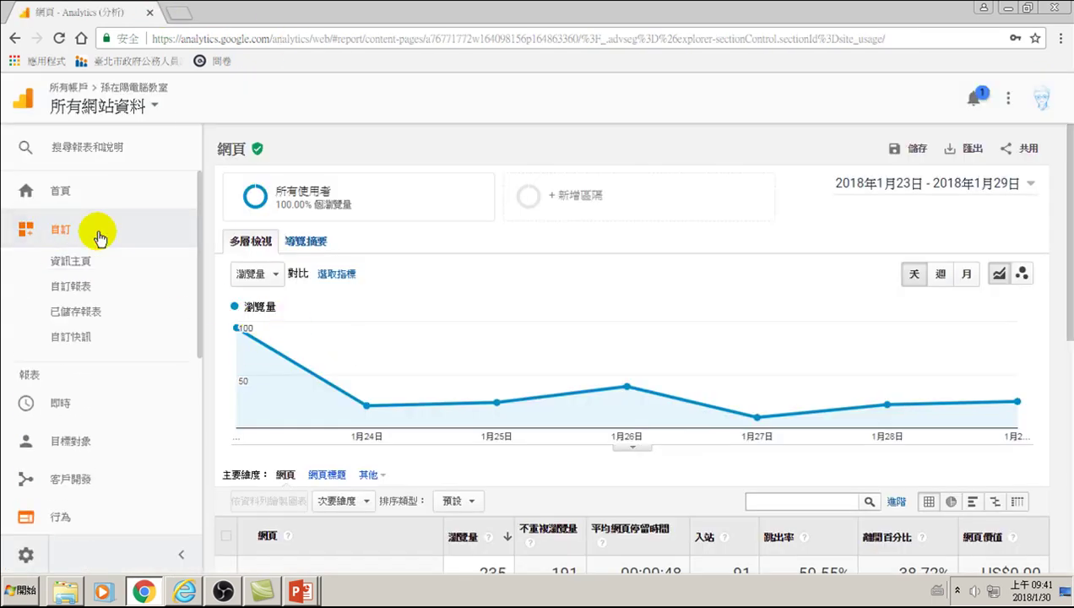
{"action": "left_click", "coordinate": [72, 338]}
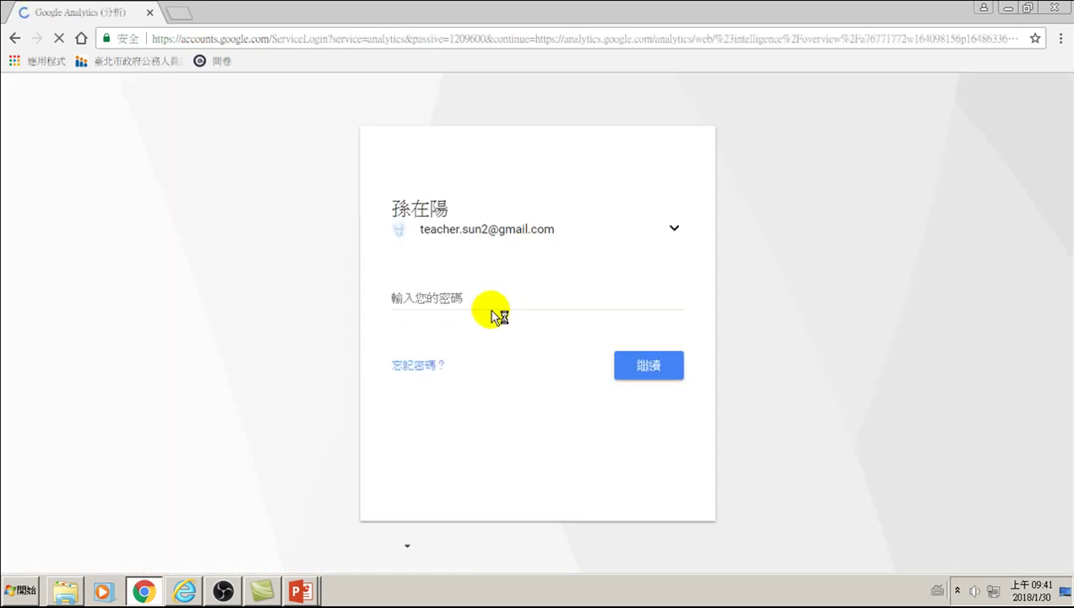
{"action": "left_click", "coordinate": [471, 292]}
{"action": "type", "text": "s"}
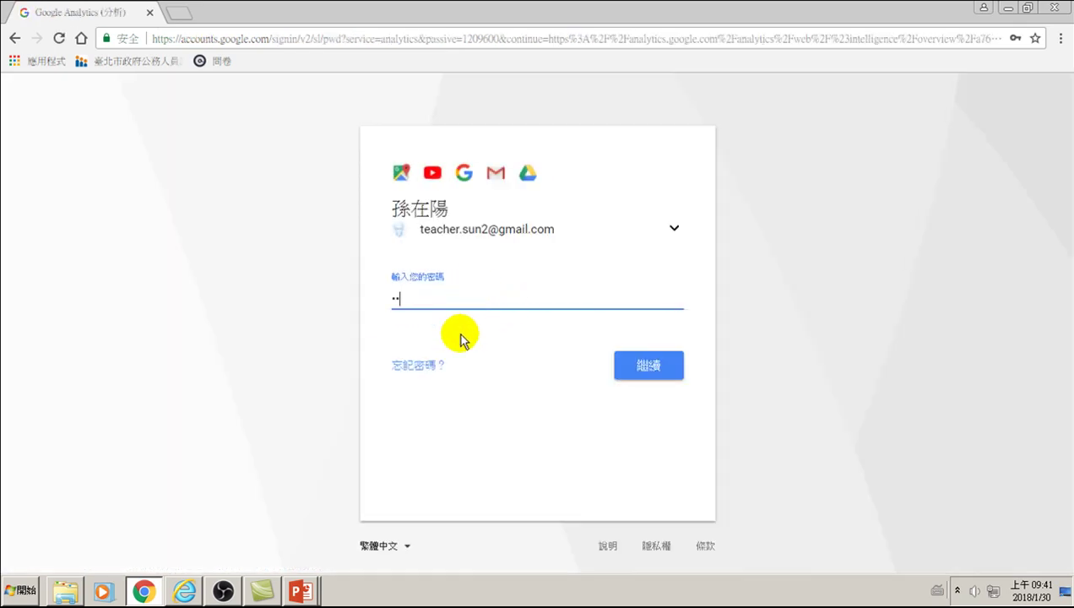
{"action": "type", "text": "******"}
{"action": "key", "text": "Return"}
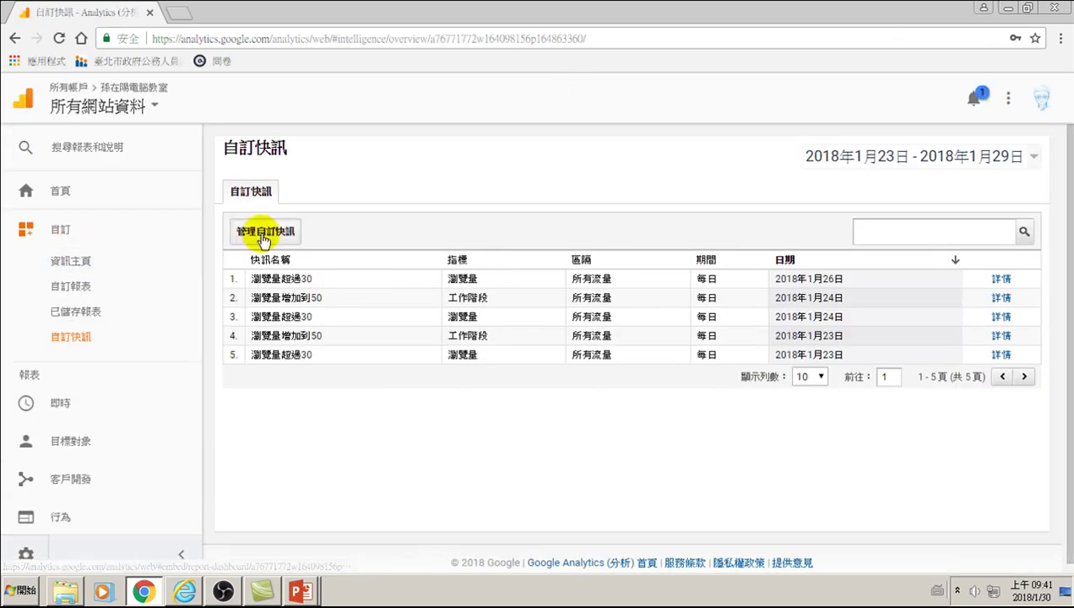
Open the custom alert management list and start a new alert, going to its 快訊名稱 field
{"action": "left_click", "coordinate": [263, 232]}
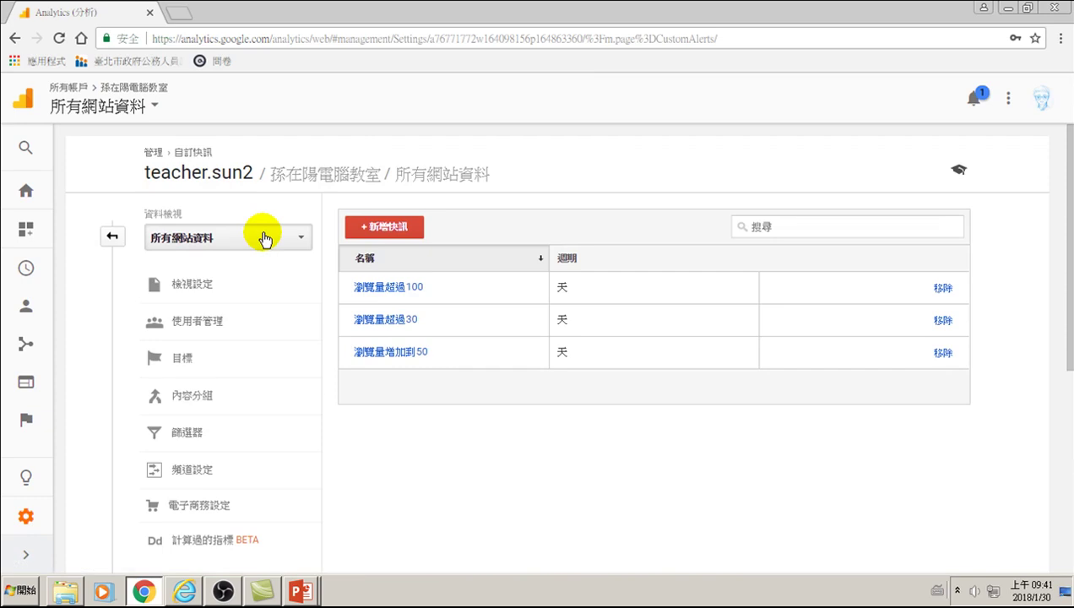
{"action": "left_click", "coordinate": [381, 230]}
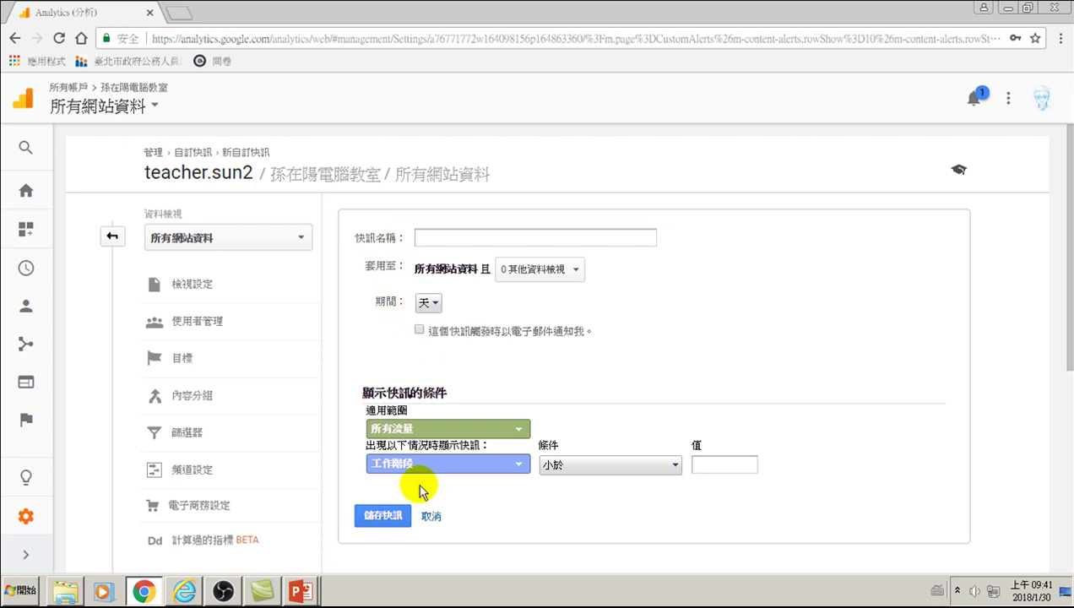
{"action": "left_click", "coordinate": [439, 237]}
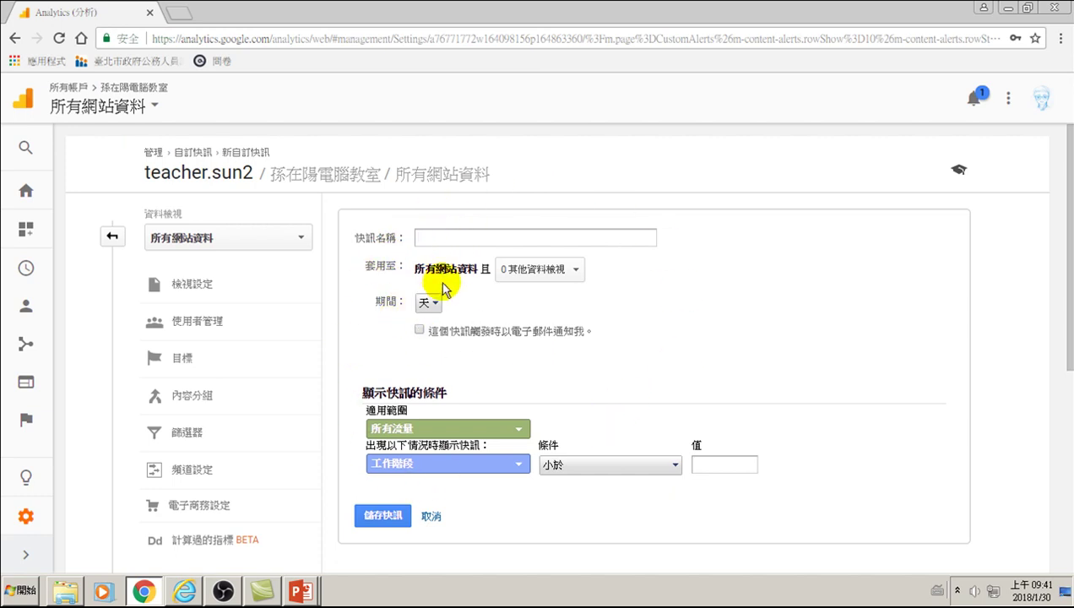